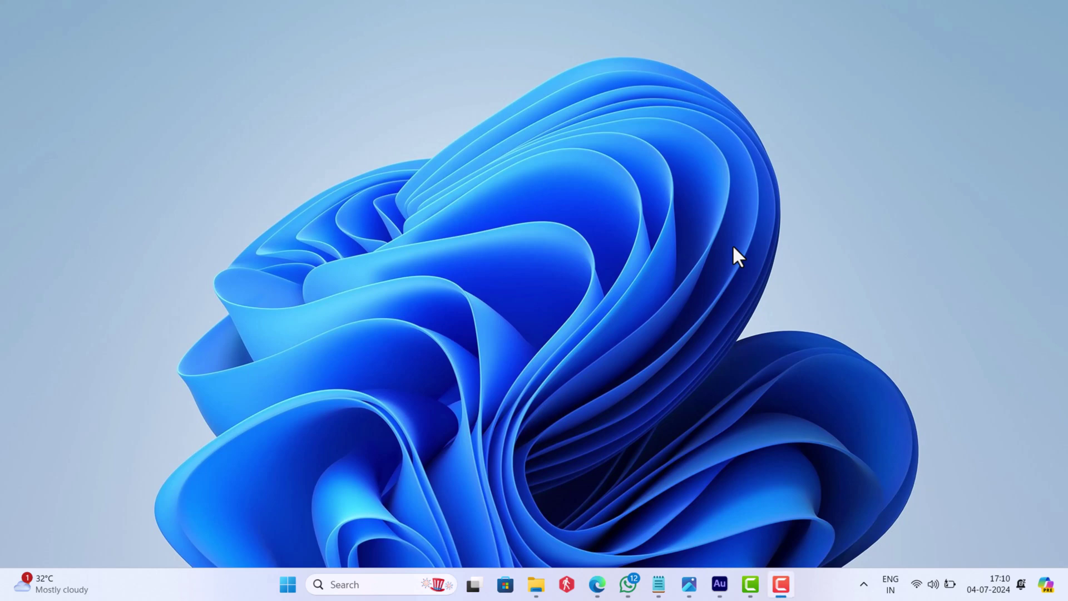
Enlarge the Riot Client error image, then open File Explorer to Users on drive C.
click(689, 585)
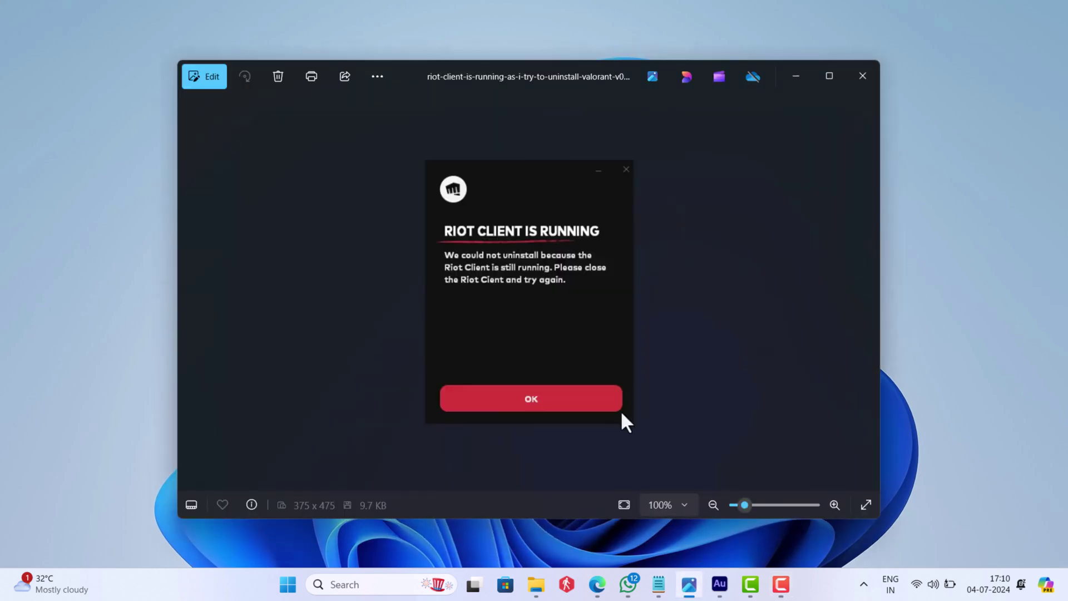
click(833, 505)
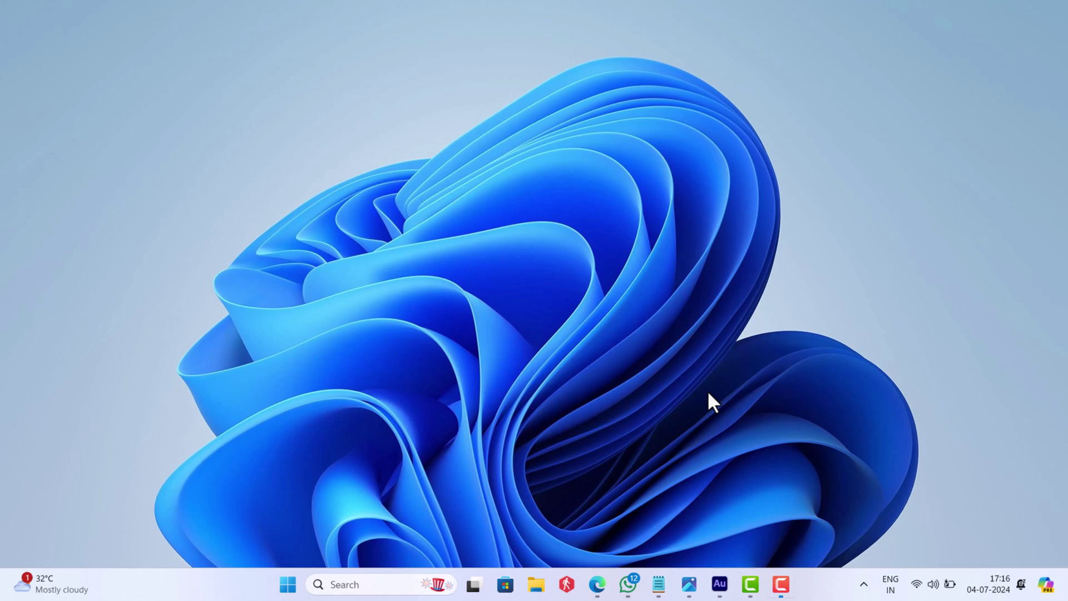
click(536, 585)
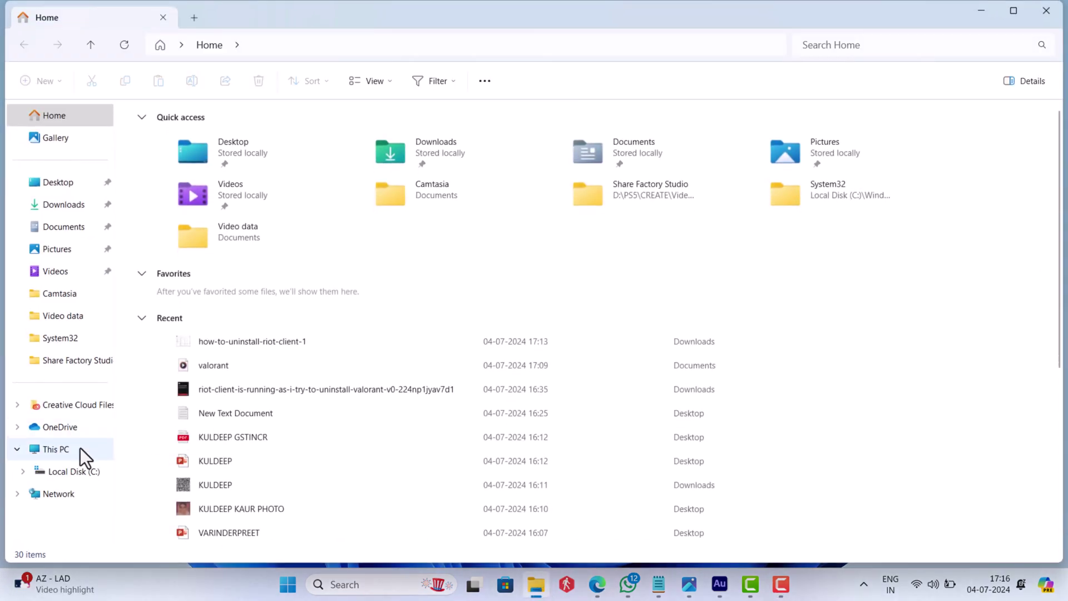
click(75, 473)
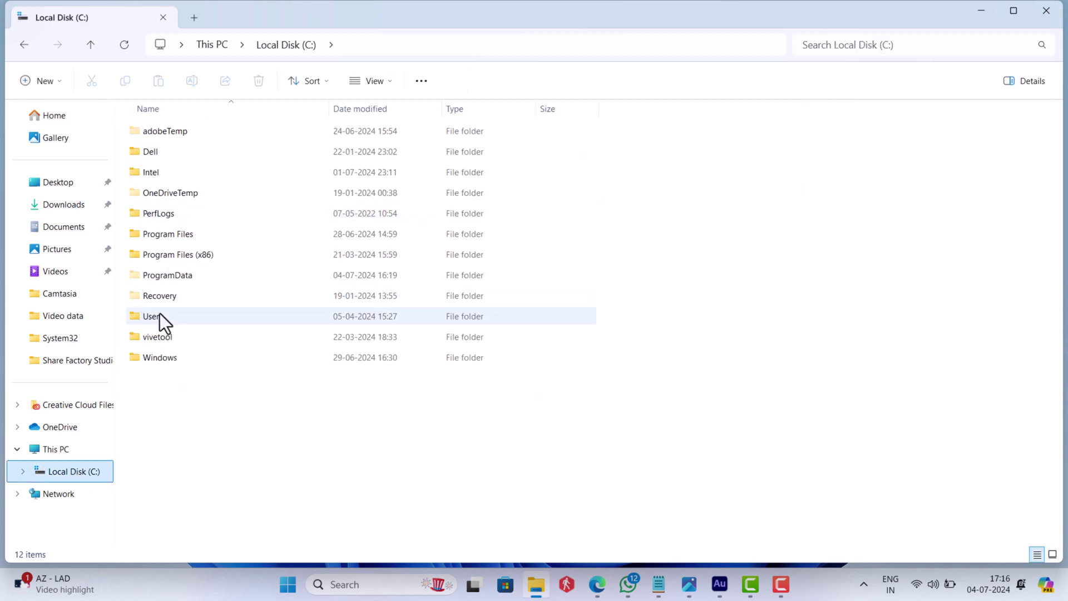
double_click(159, 315)
Go through your user folder and AppData into Local, moving down toward Riot Games.
double_click(158, 149)
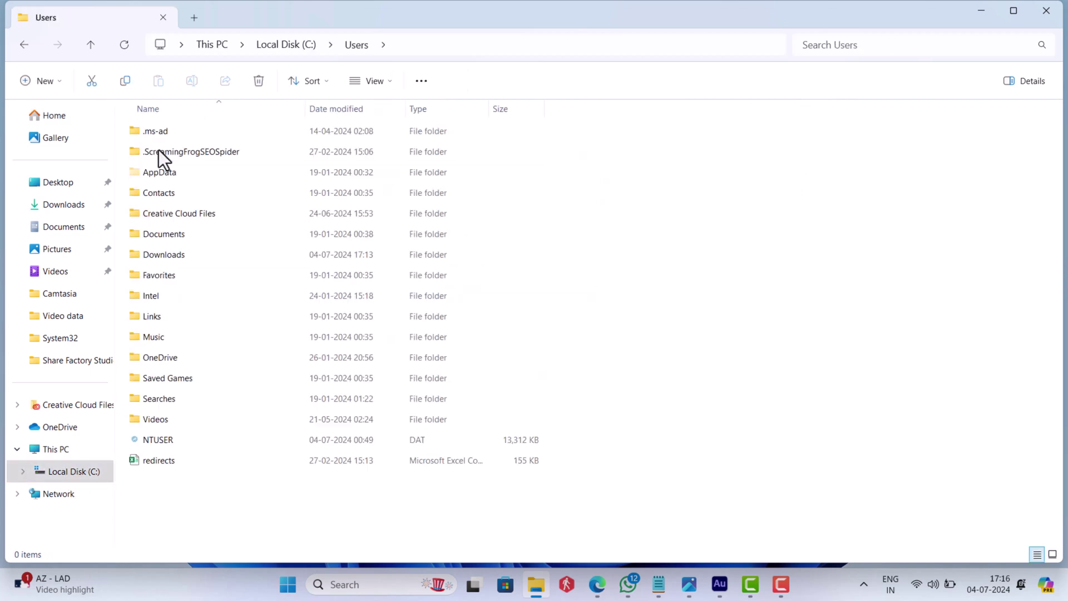
click(165, 177)
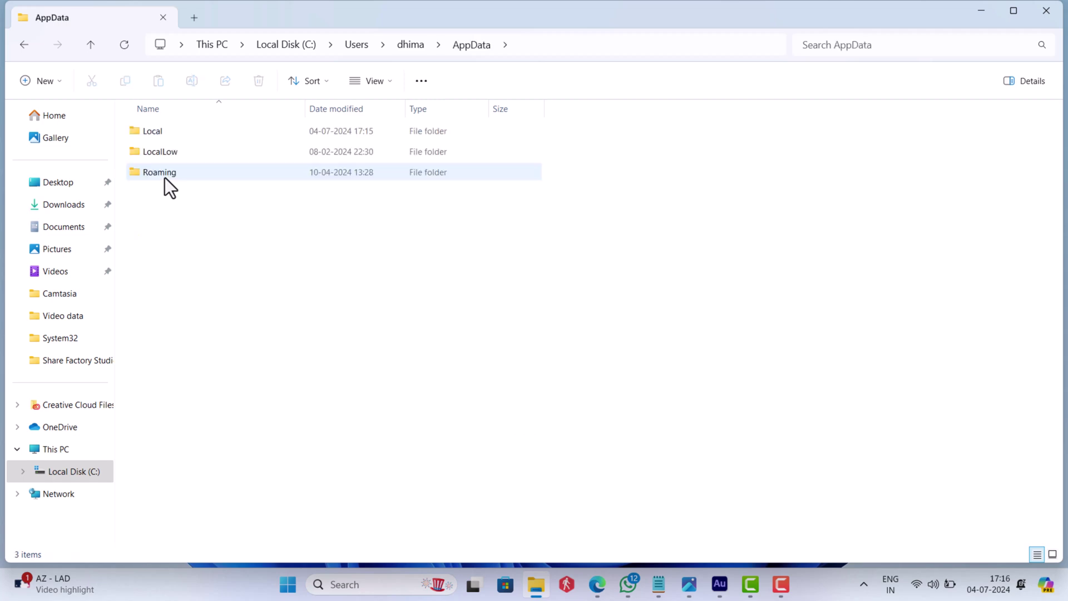
double_click(168, 137)
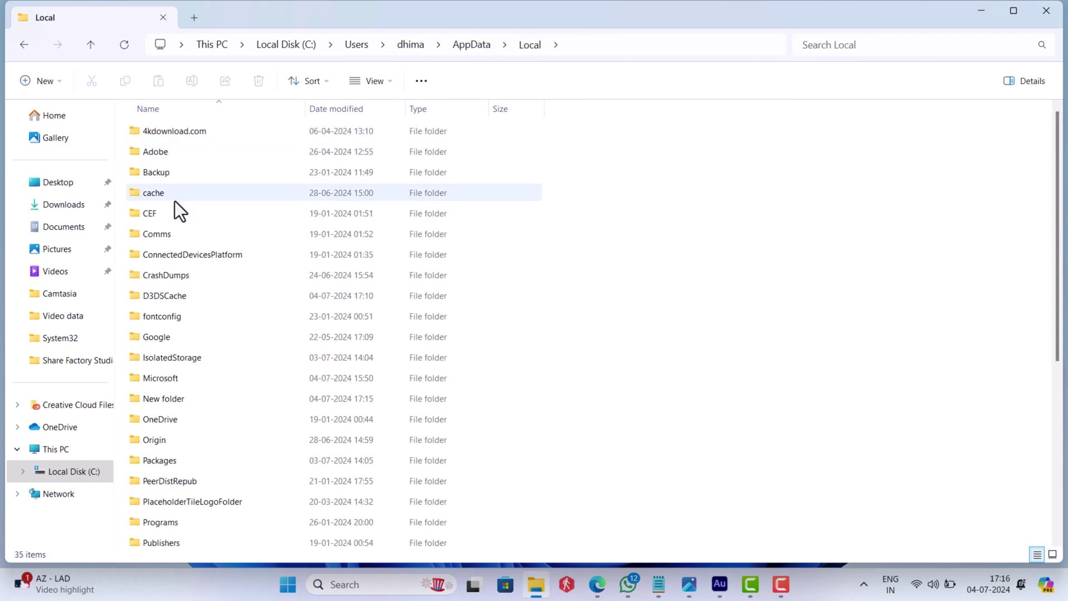
click(199, 445)
key(Down)
key(Down)
key(Down)
key(Down)
key(Down)
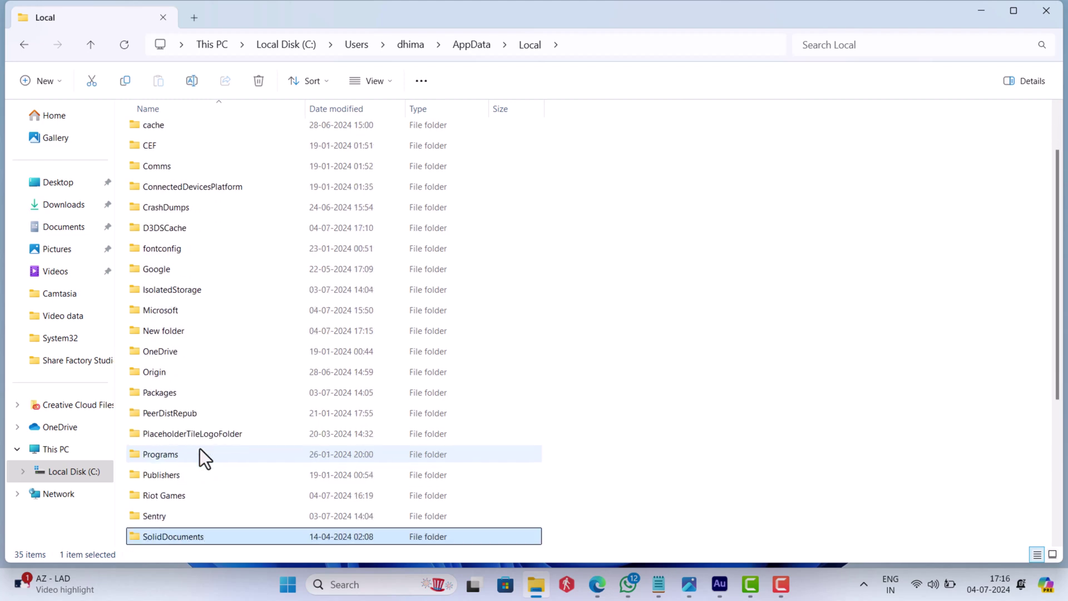
key(Down)
key(Down)
key(Down)
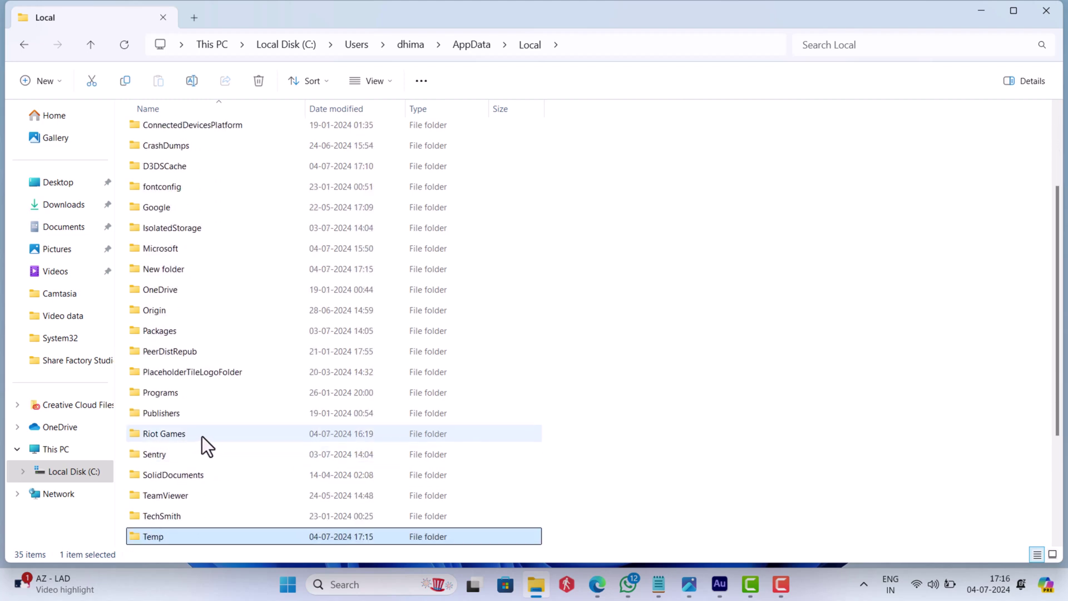
Delete the Riot Games folder from AppData Local and minimize the Explorer window.
click(202, 436)
right_click(203, 437)
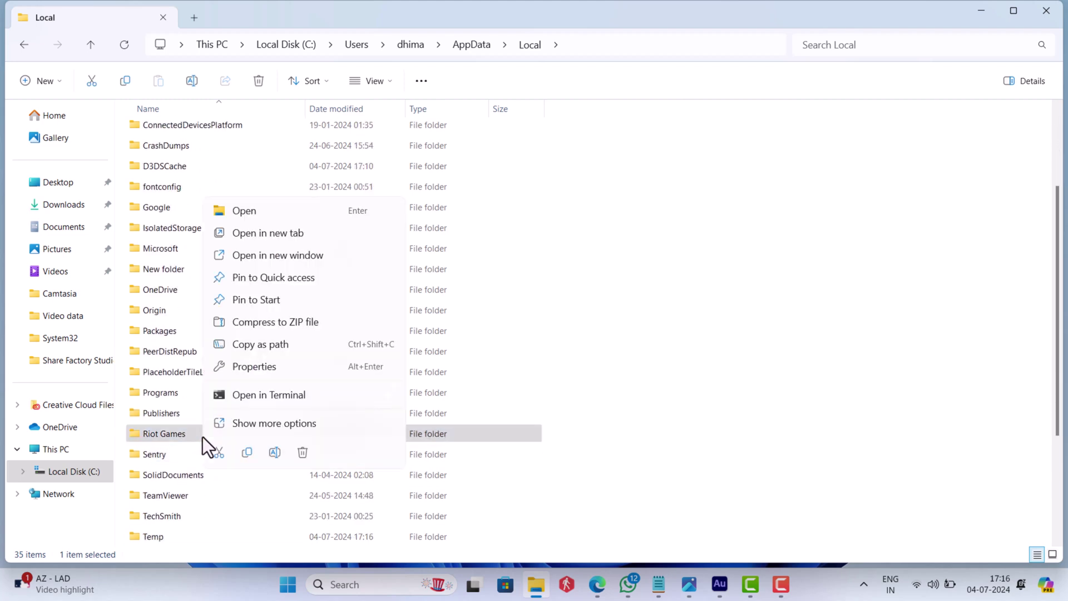
click(297, 457)
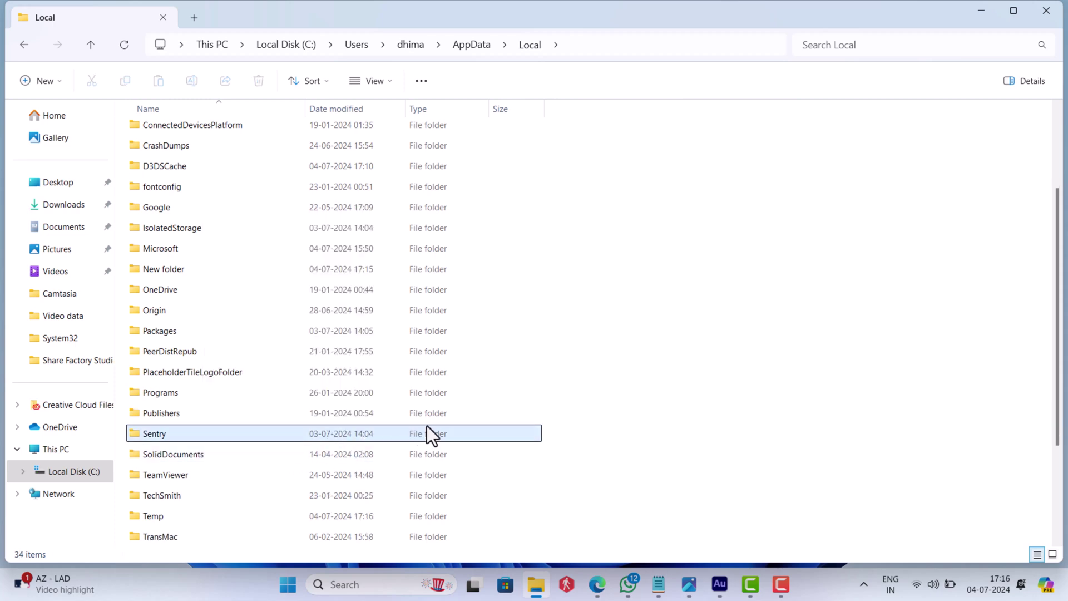
click(582, 414)
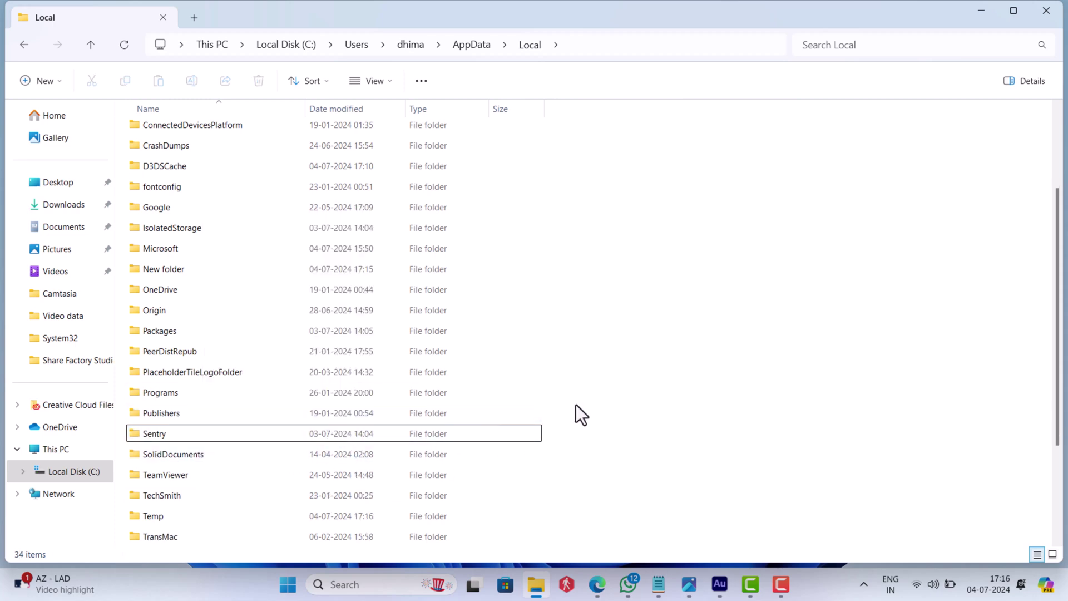
click(981, 11)
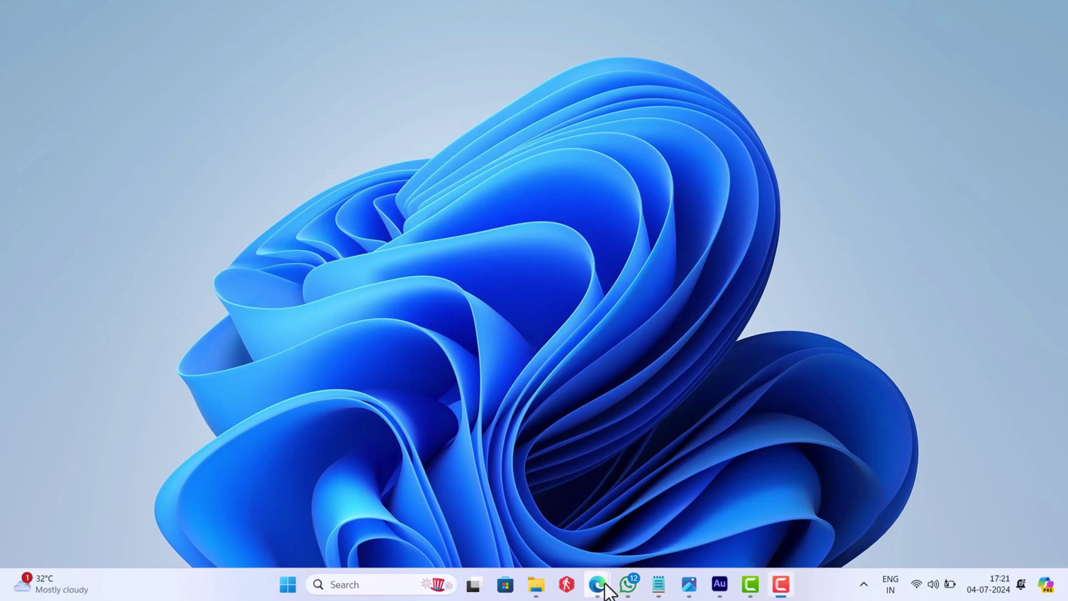
Bring up the Reddit Valorant uninstall thread in Edge and highlight the AppData Local comment.
mouse_move(597, 585)
click(646, 553)
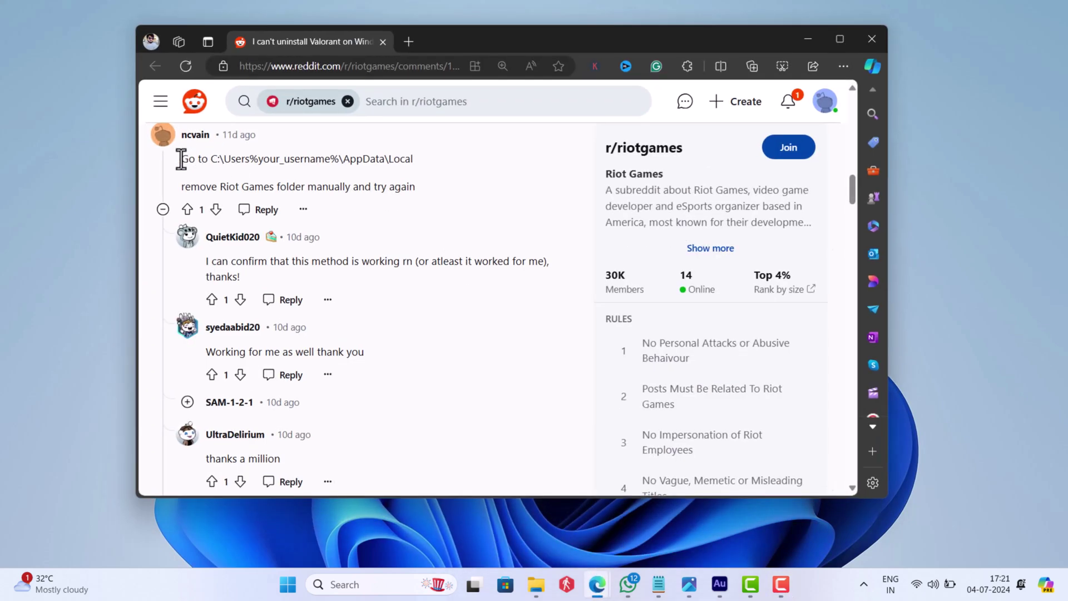
drag(179, 159, 418, 192)
click(397, 277)
mouse_move(854, 198)
mouse_down()
mouse_move(847, 233)
mouse_move(847, 221)
mouse_up()
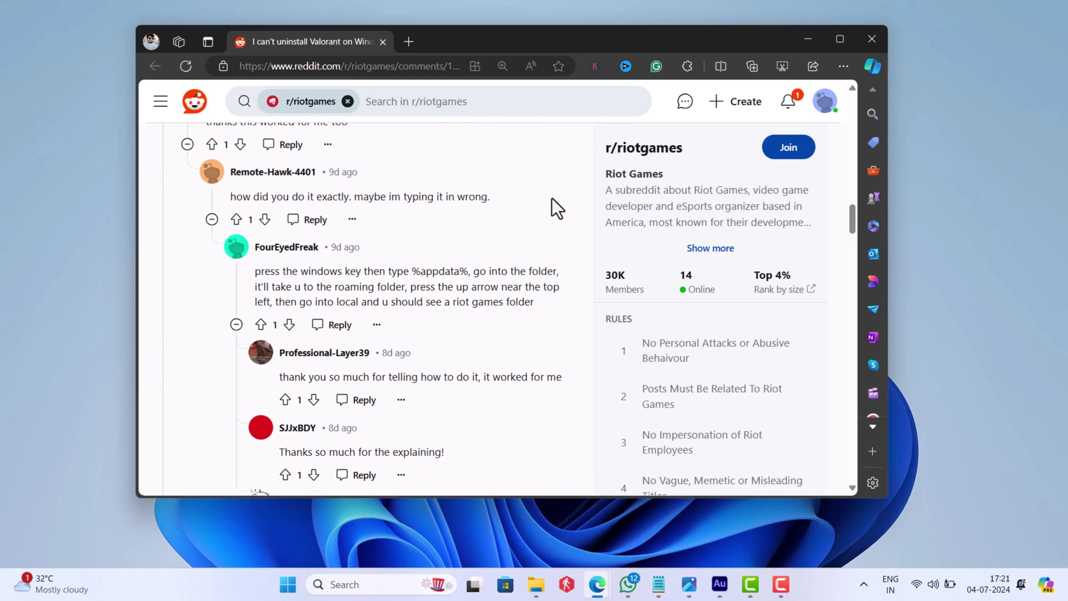
Minimize the Edge window showing the Reddit thread.
click(808, 38)
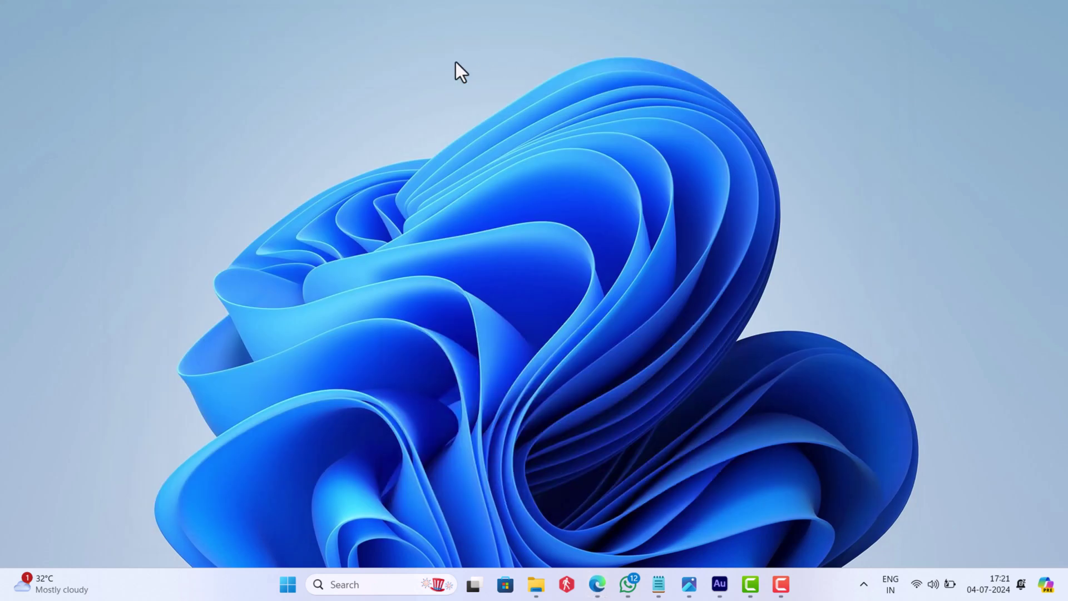